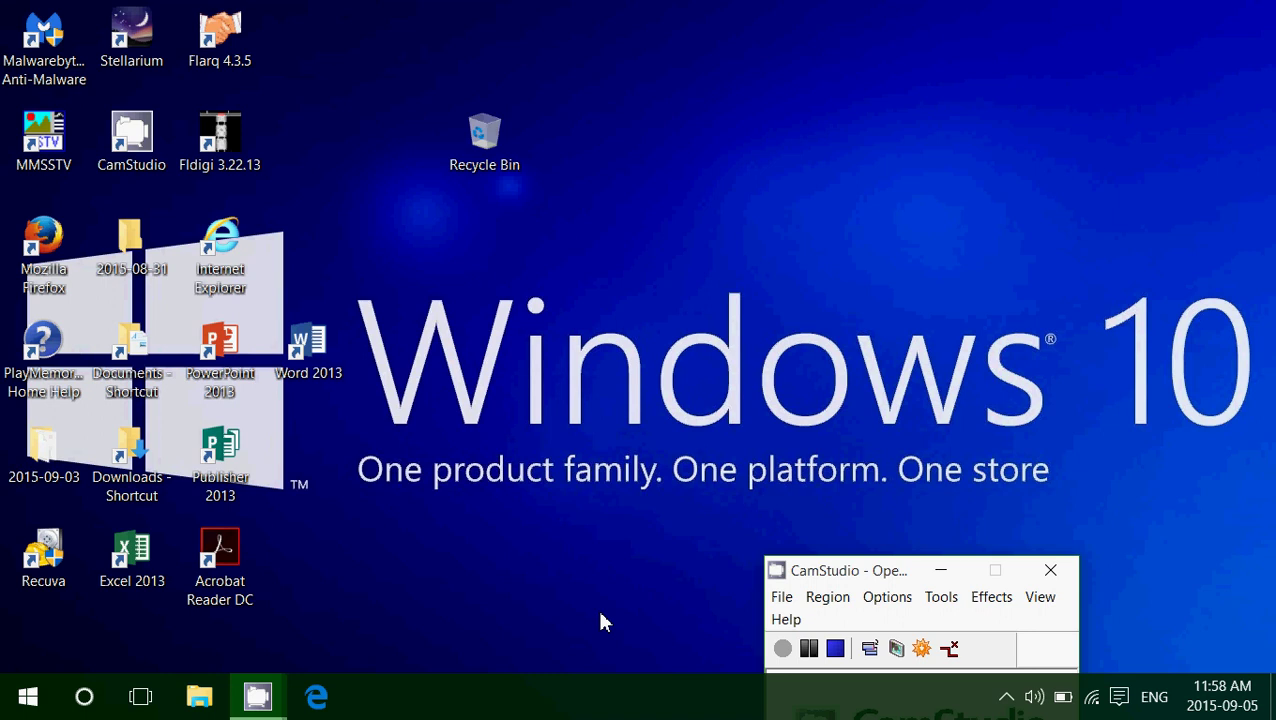
Step: Go to Settings > Accounts > Family & other users and choose Add someone else to this PC
left_click(1119, 697)
left_click(1195, 512)
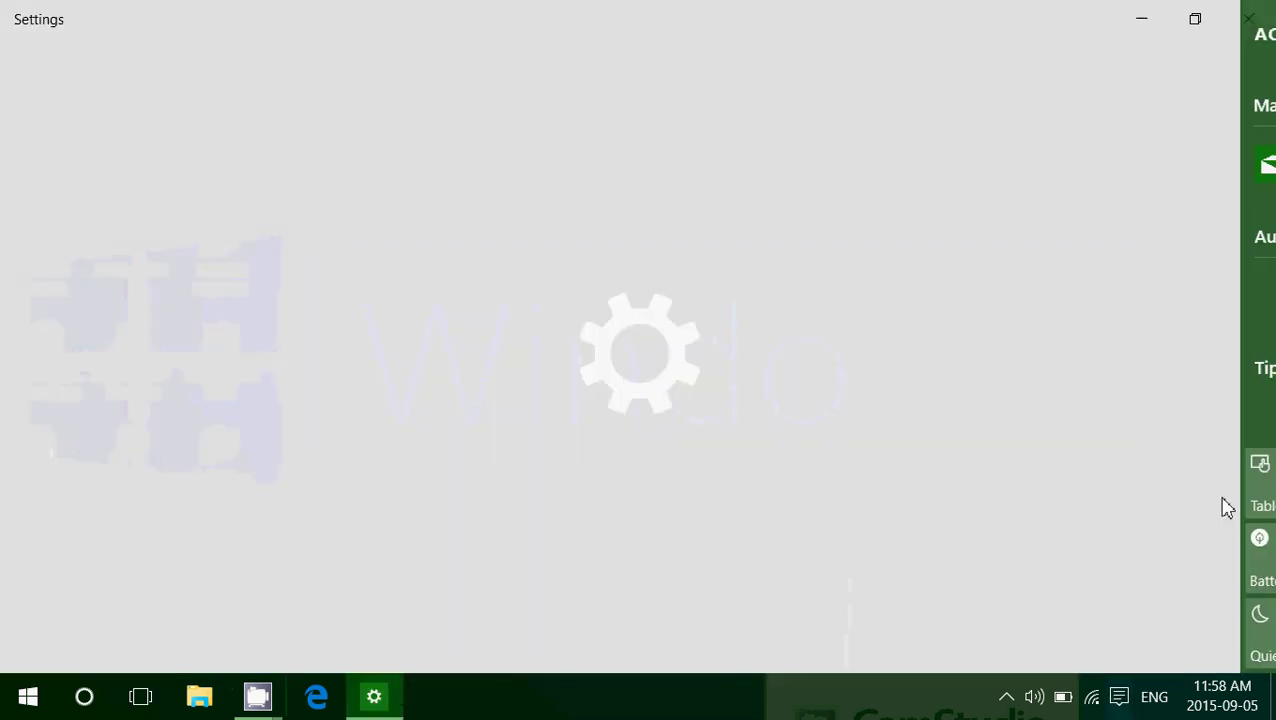
left_click(1117, 280)
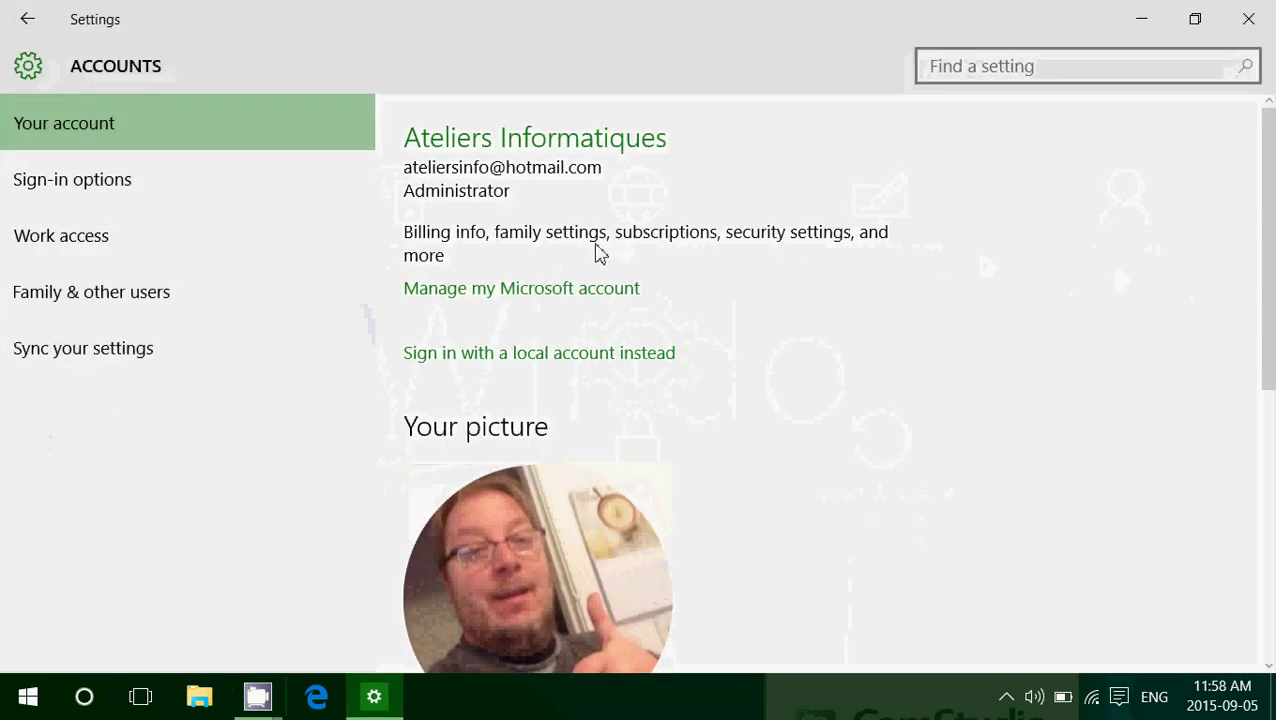
left_click(196, 310)
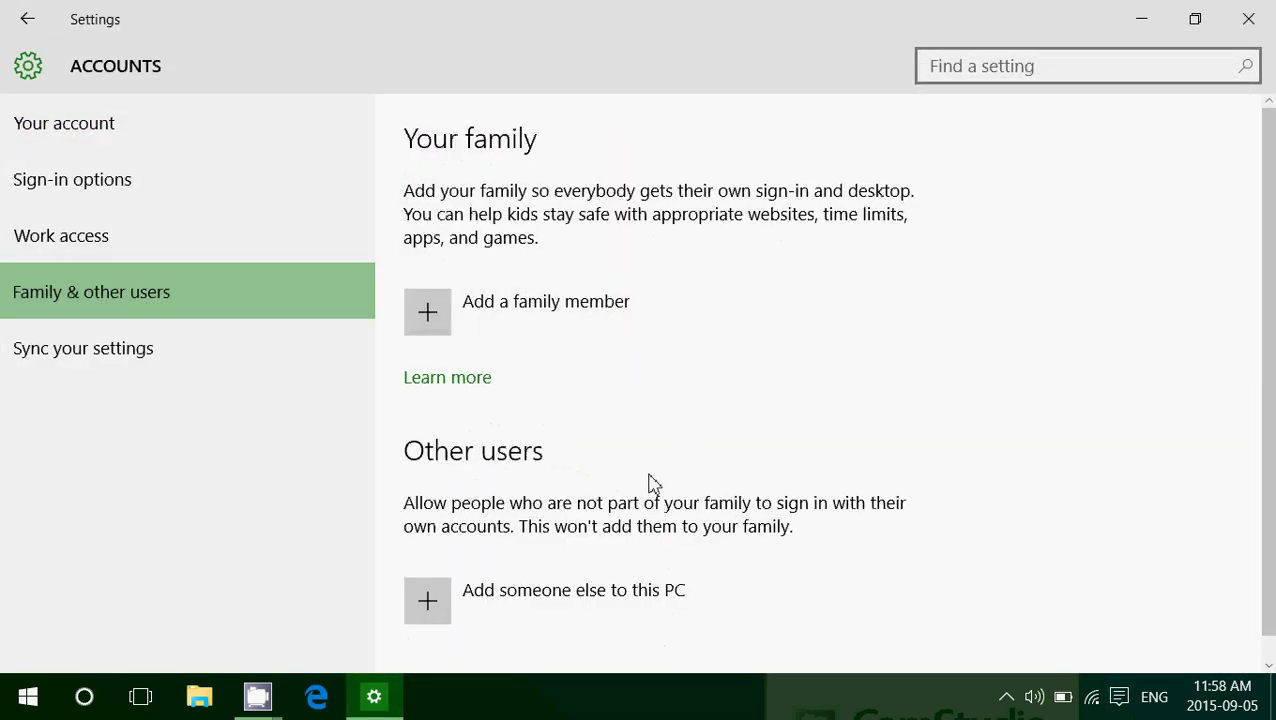
left_click(438, 599)
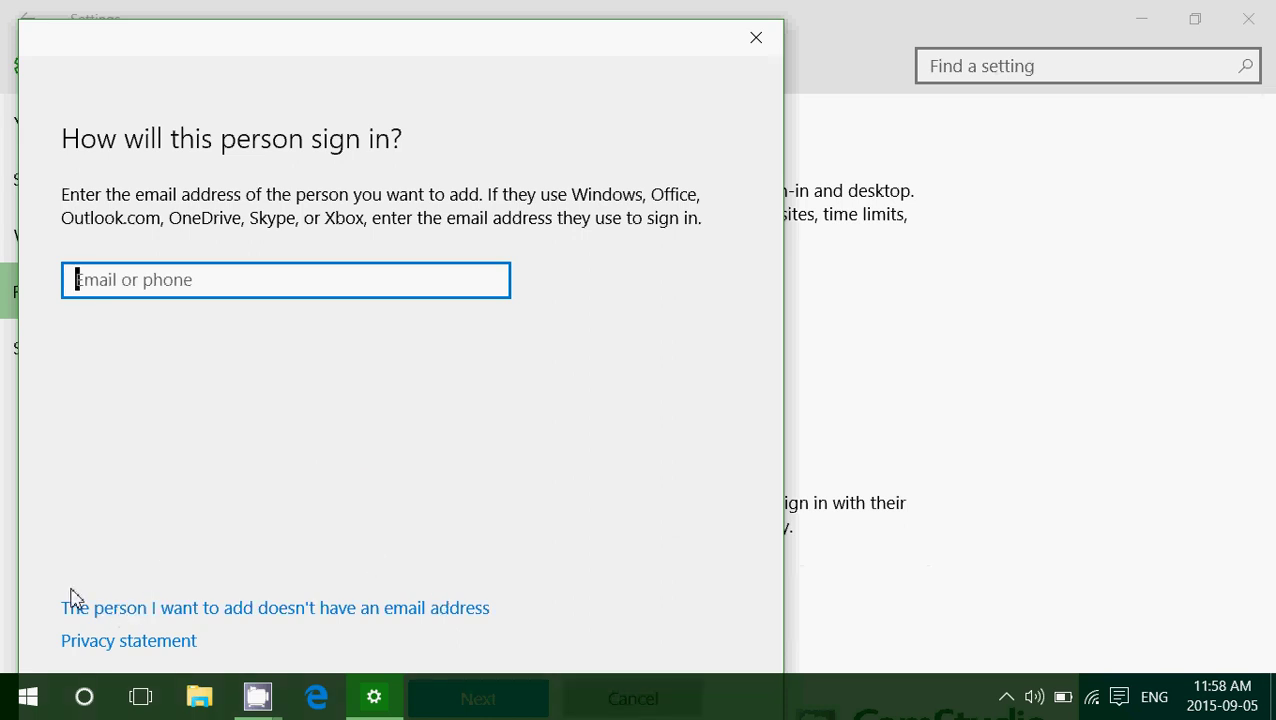
Step: Choose the no-email-address option, switch to getting a new outlook.com address, then close the dialog unfilled
left_click(294, 616)
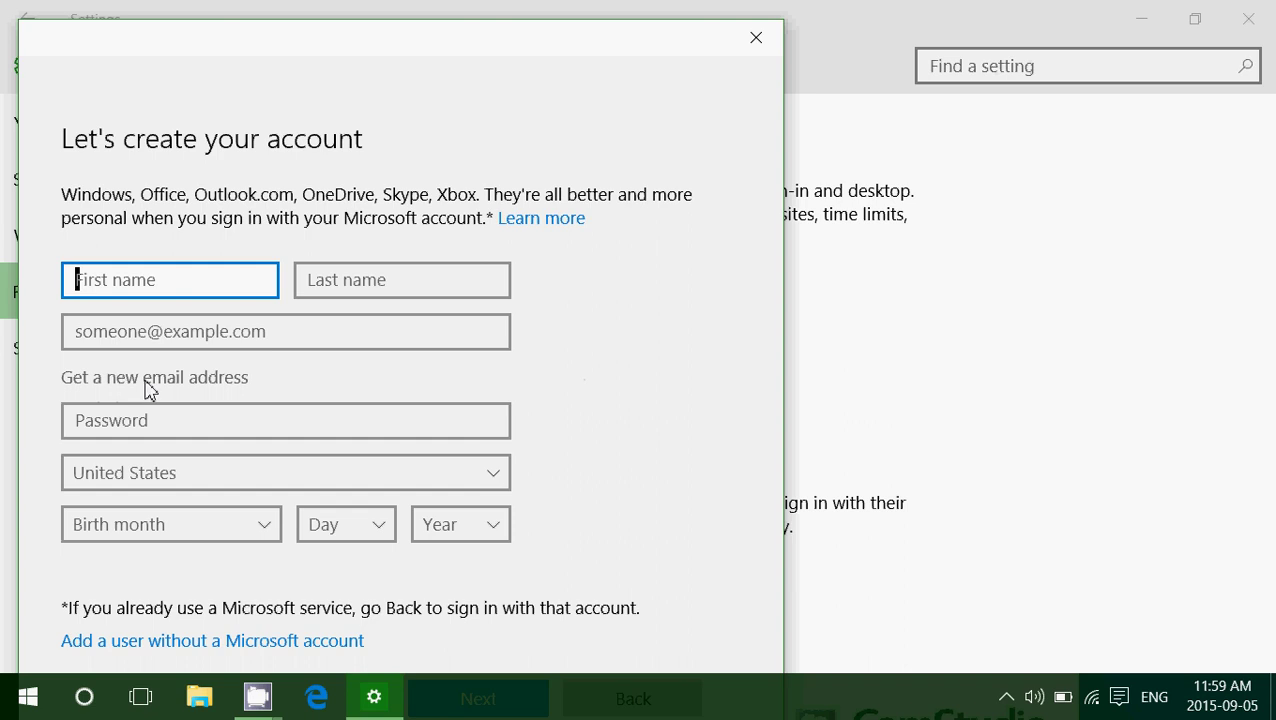
left_click(192, 385)
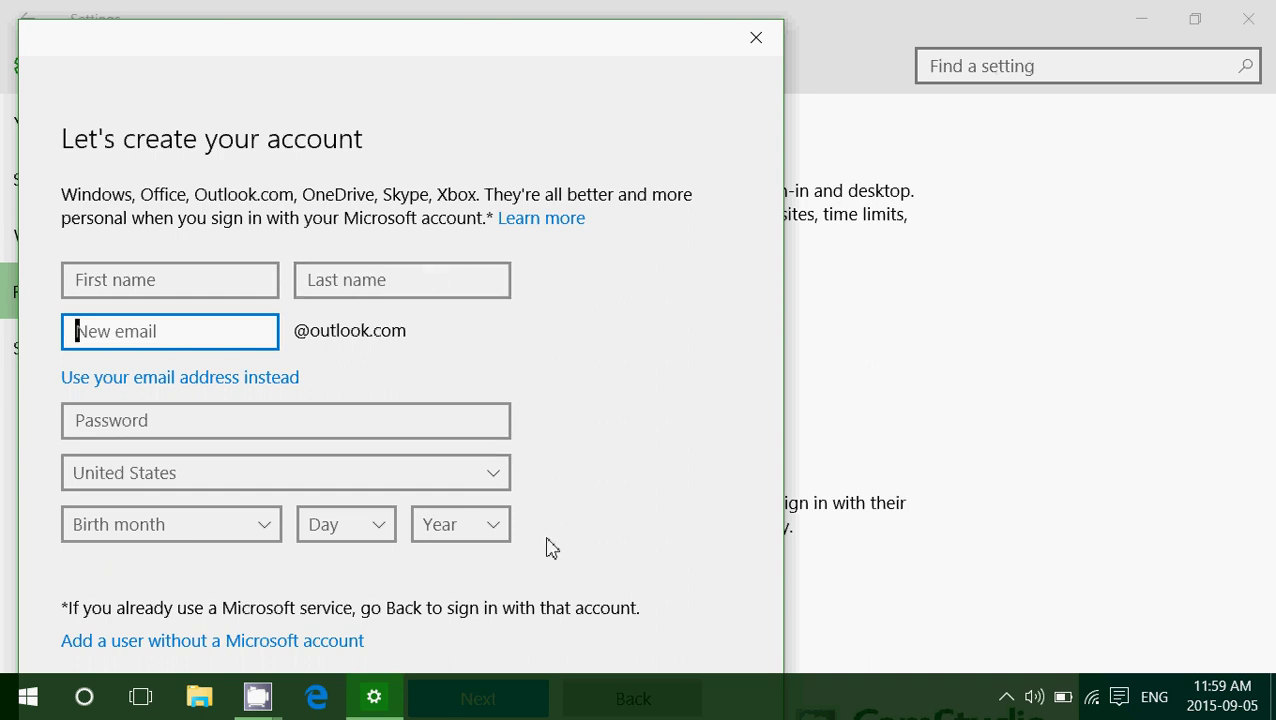
left_click(758, 50)
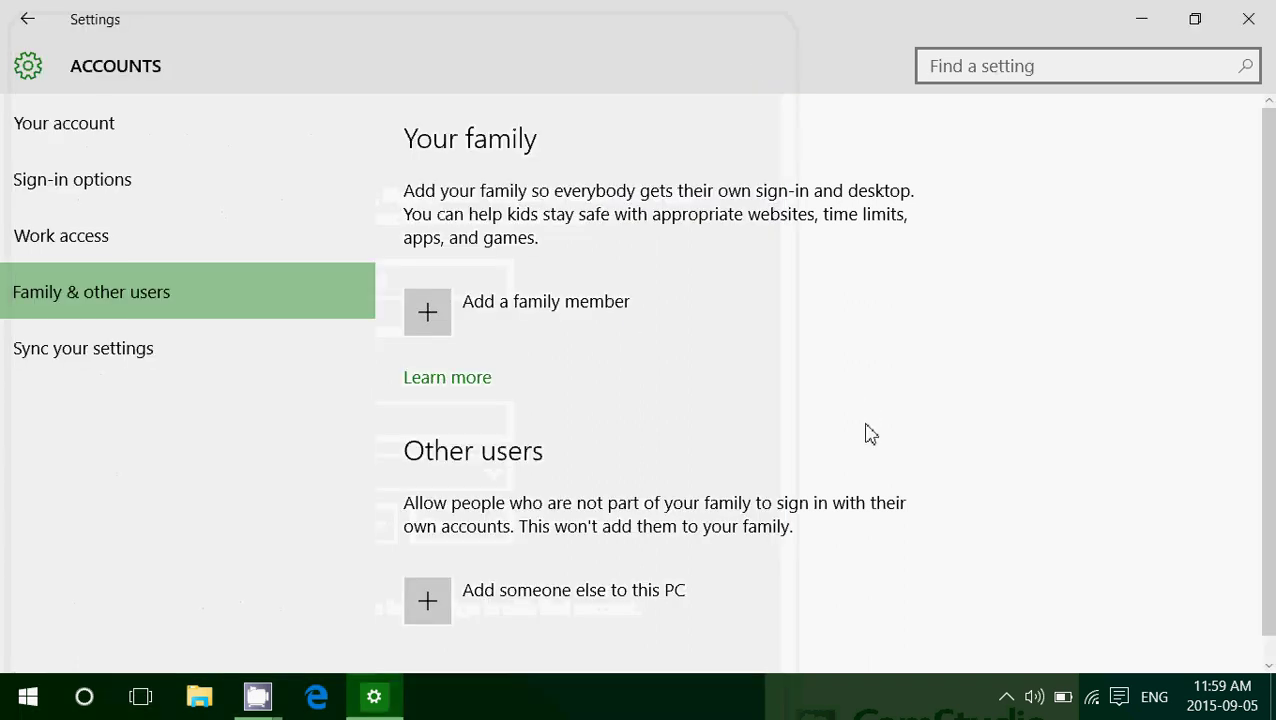
Step: Close Settings and launch Mozilla Firefox through a Start-menu search for 'firefox'
left_click(1248, 19)
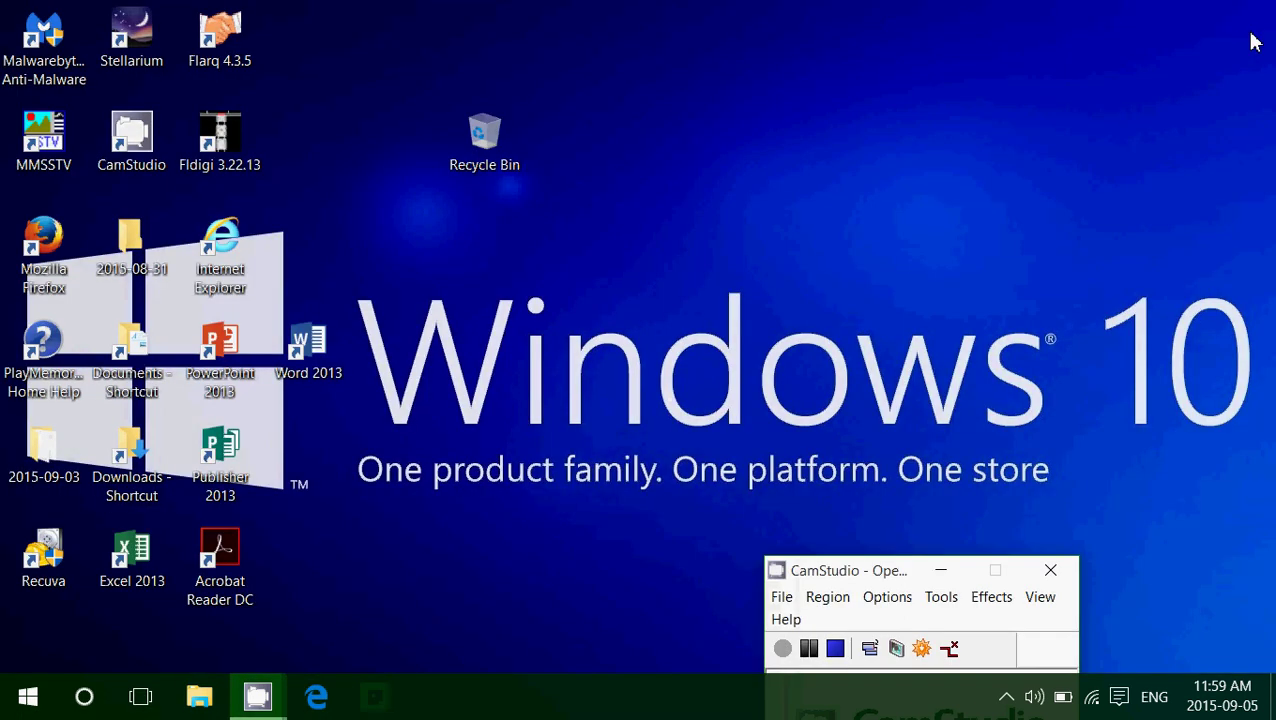
left_click(677, 535)
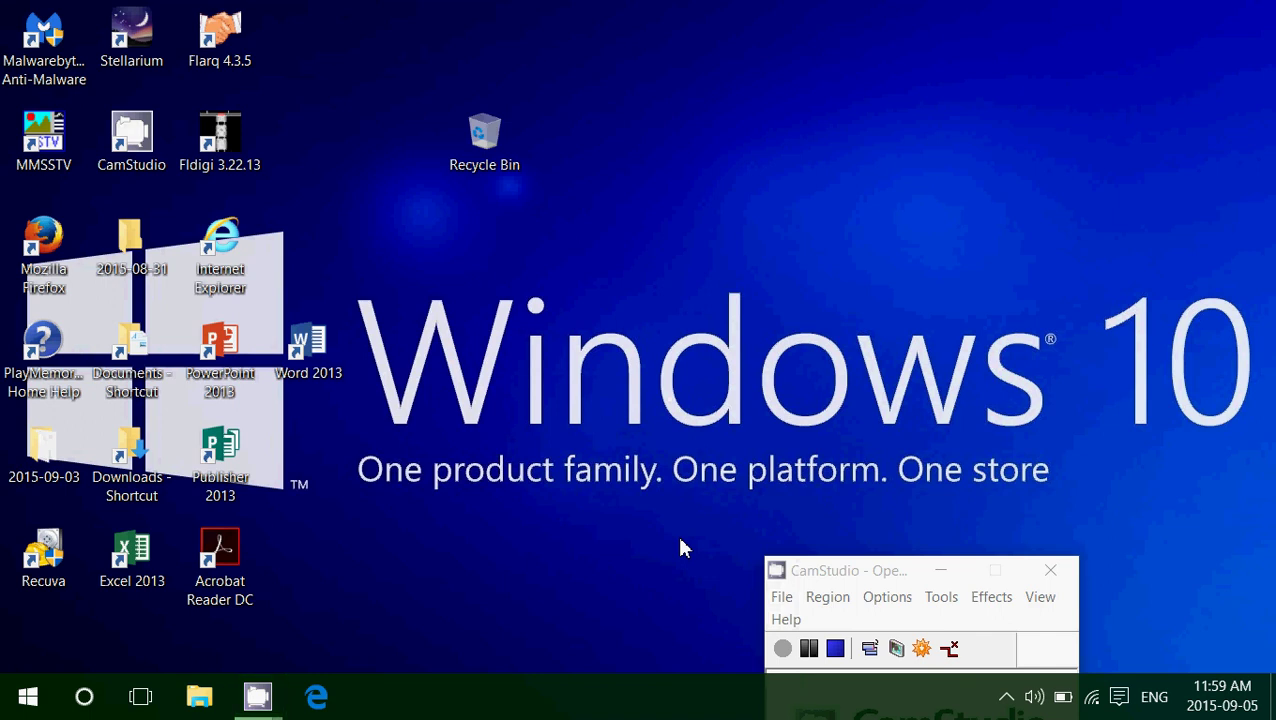
left_click(24, 700)
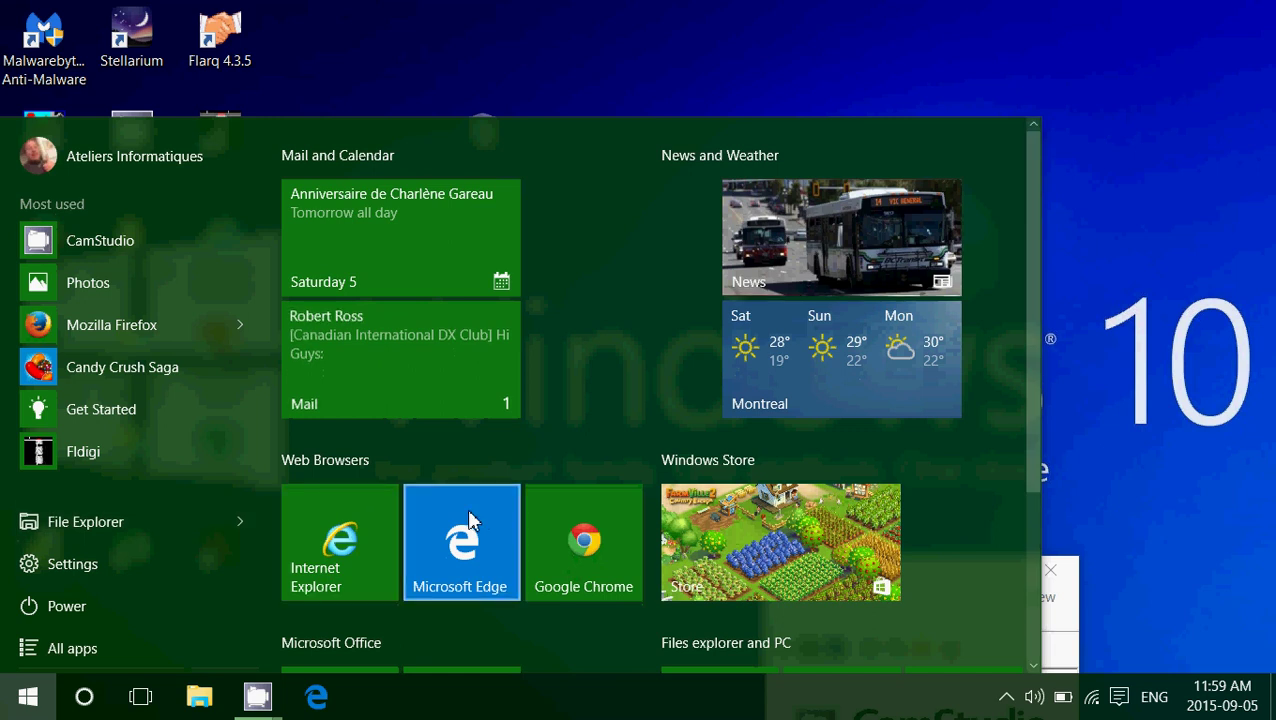
left_click(84, 699)
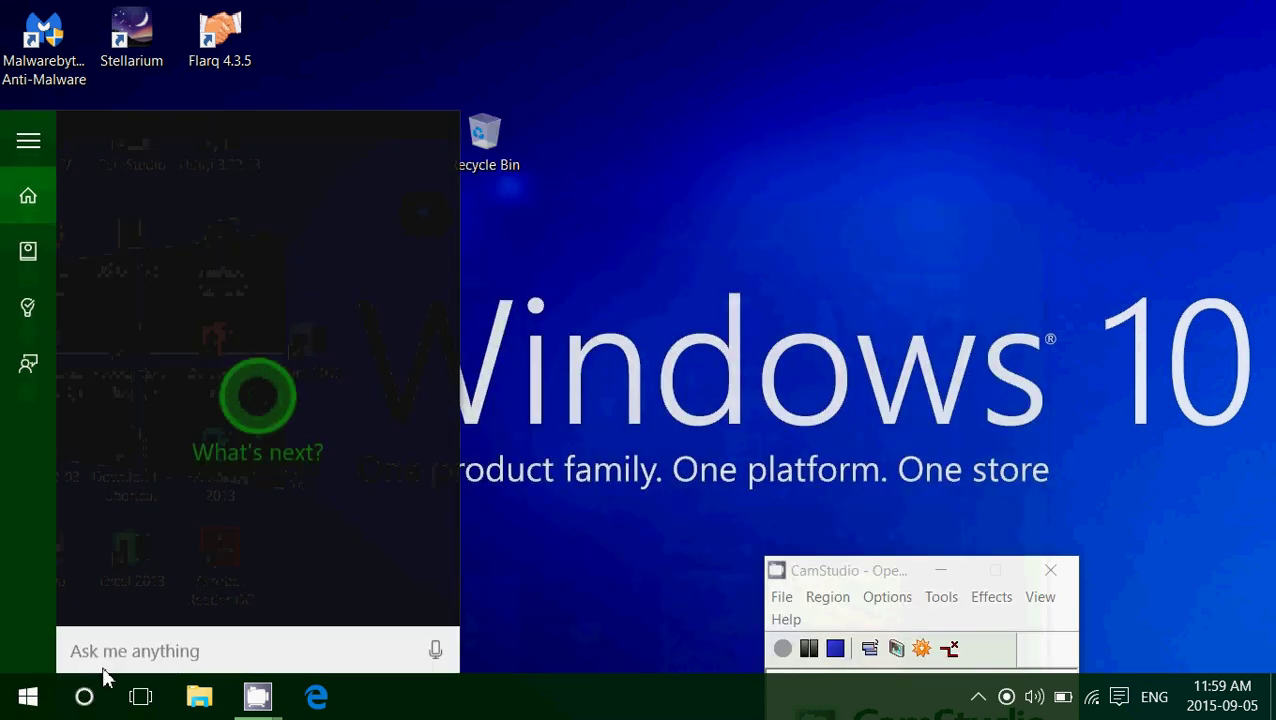
type("firefox")
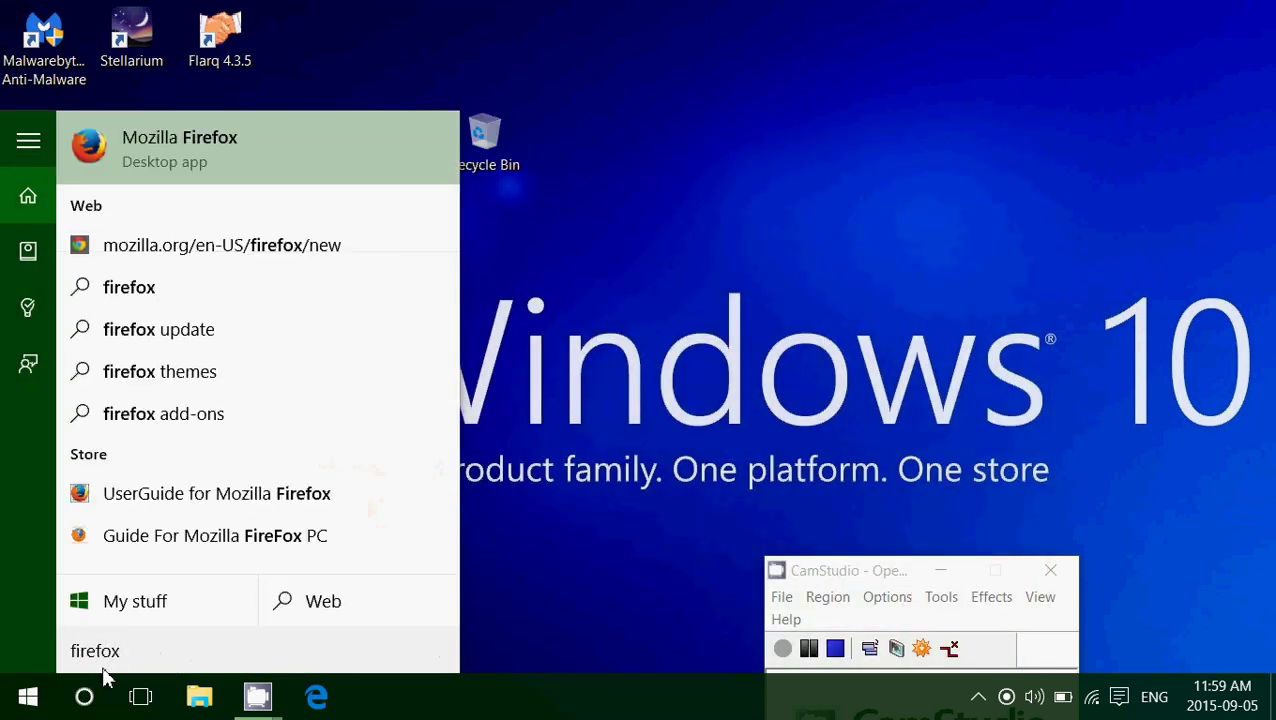
left_click(228, 162)
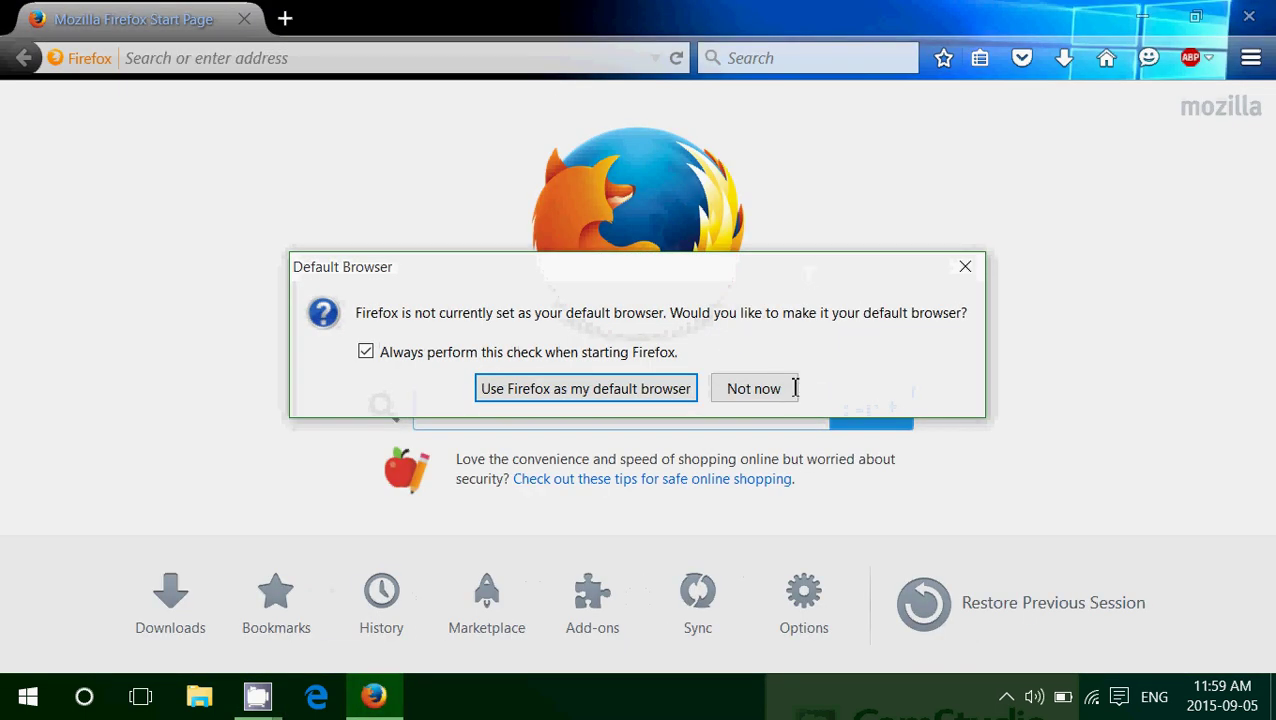
Step: Decline the default-browser prompt, browse to hotmail.com and scroll down the Outlook sign-in page
left_click(794, 388)
left_click(474, 62)
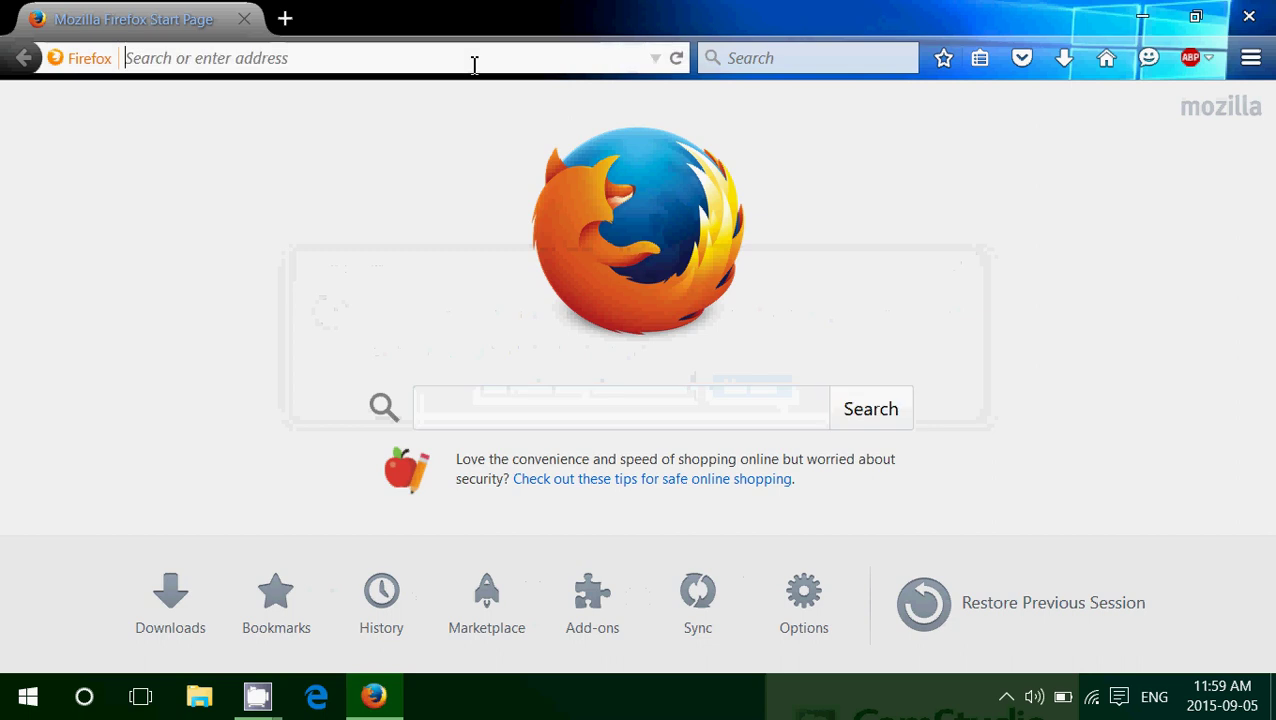
type("hotmail.com/")
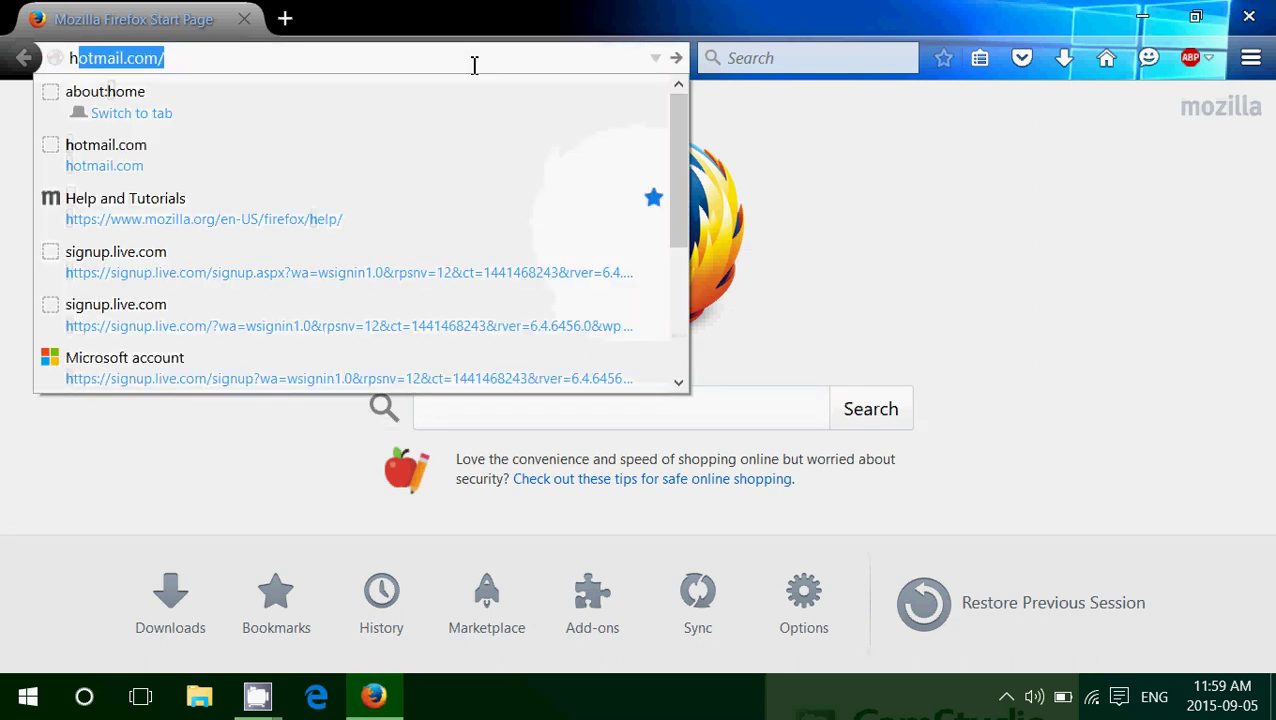
key("Return")
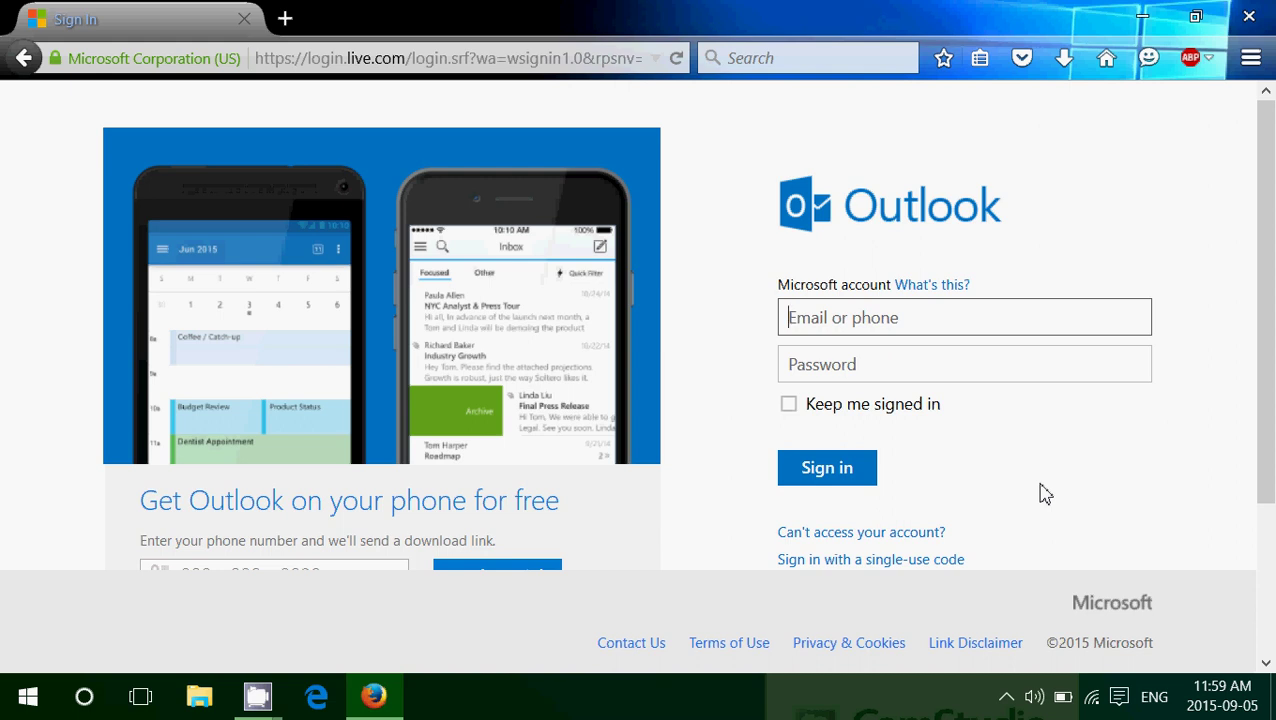
scroll(1045, 494, "down", 3)
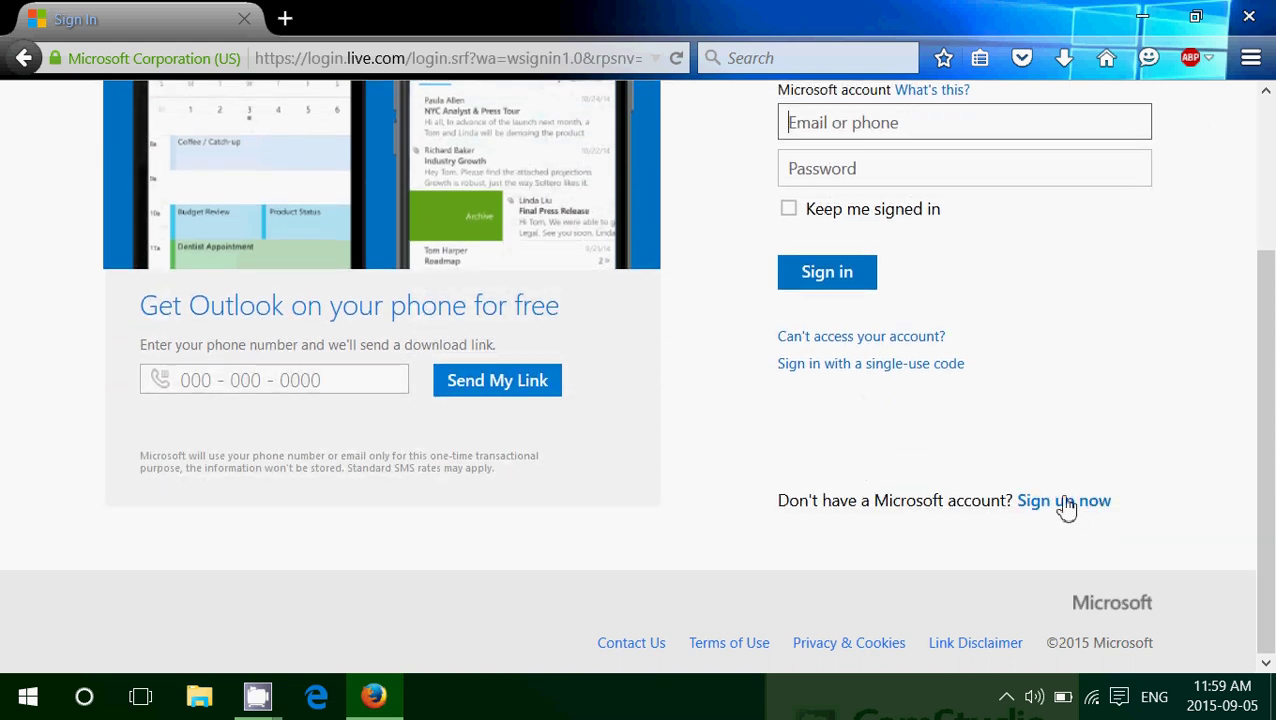
Step: Open the Microsoft account sign-up page and dismiss the calendar reminder notification
left_click(1069, 510)
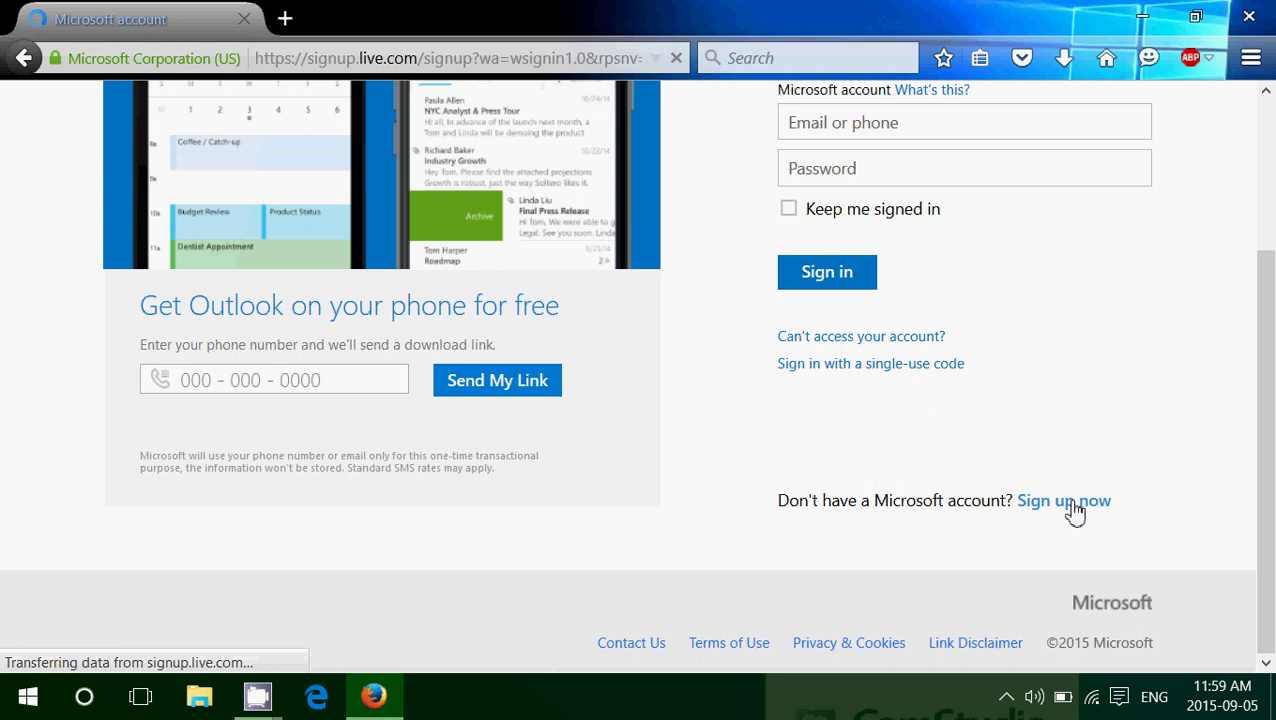
scroll(937, 530, "down", 2)
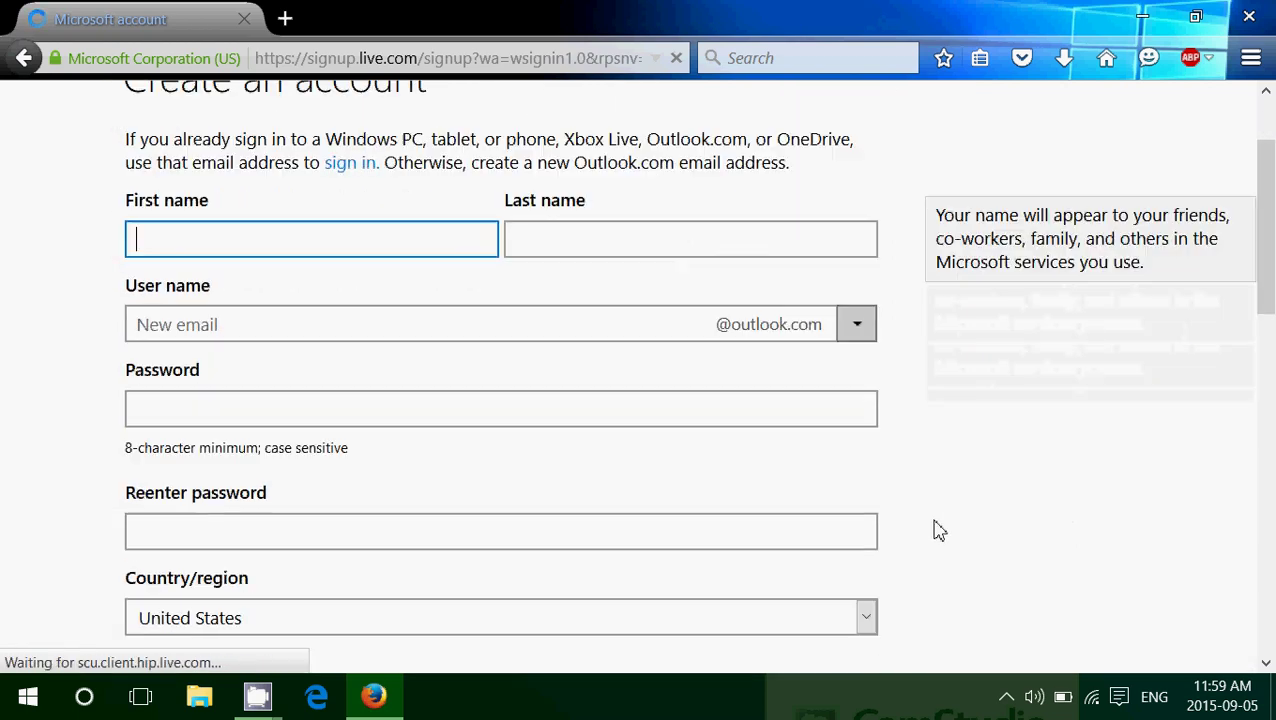
scroll(933, 529, "down", 1)
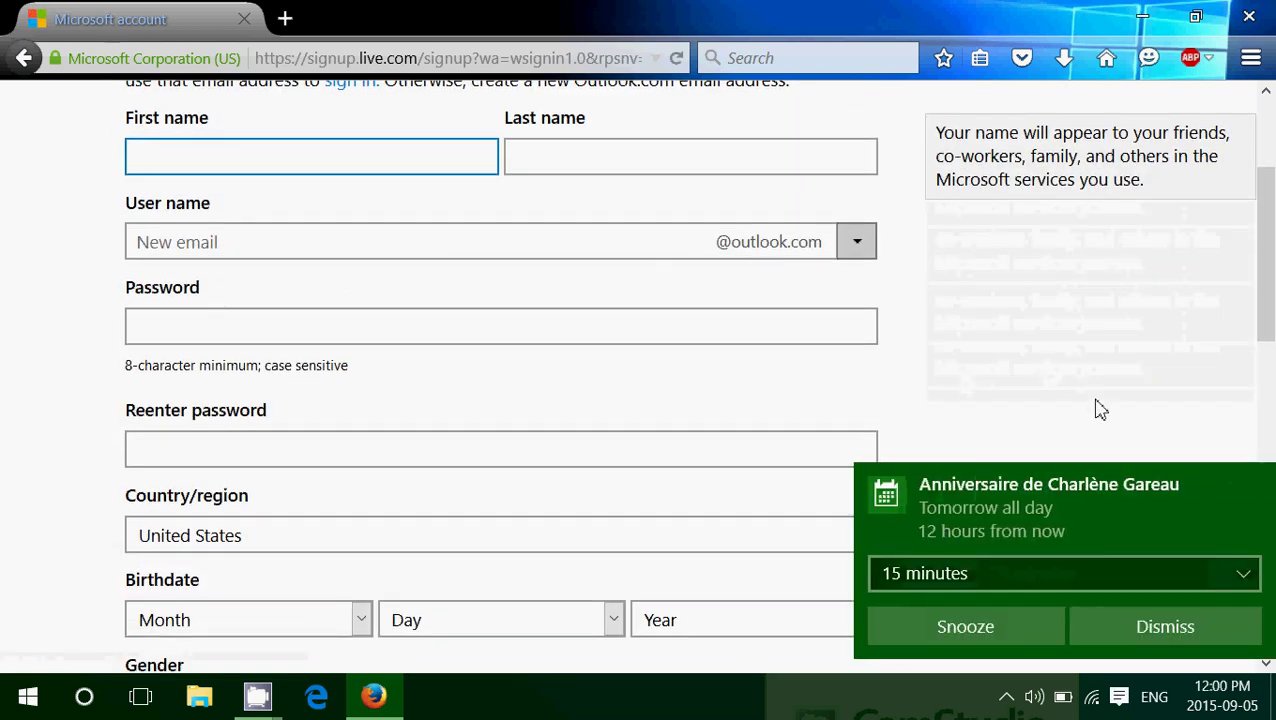
left_click(1133, 627)
Step: Scroll through the Create an account form to review the name, password, birthdate, phone and character-check fields
scroll(1055, 436, "down", 2)
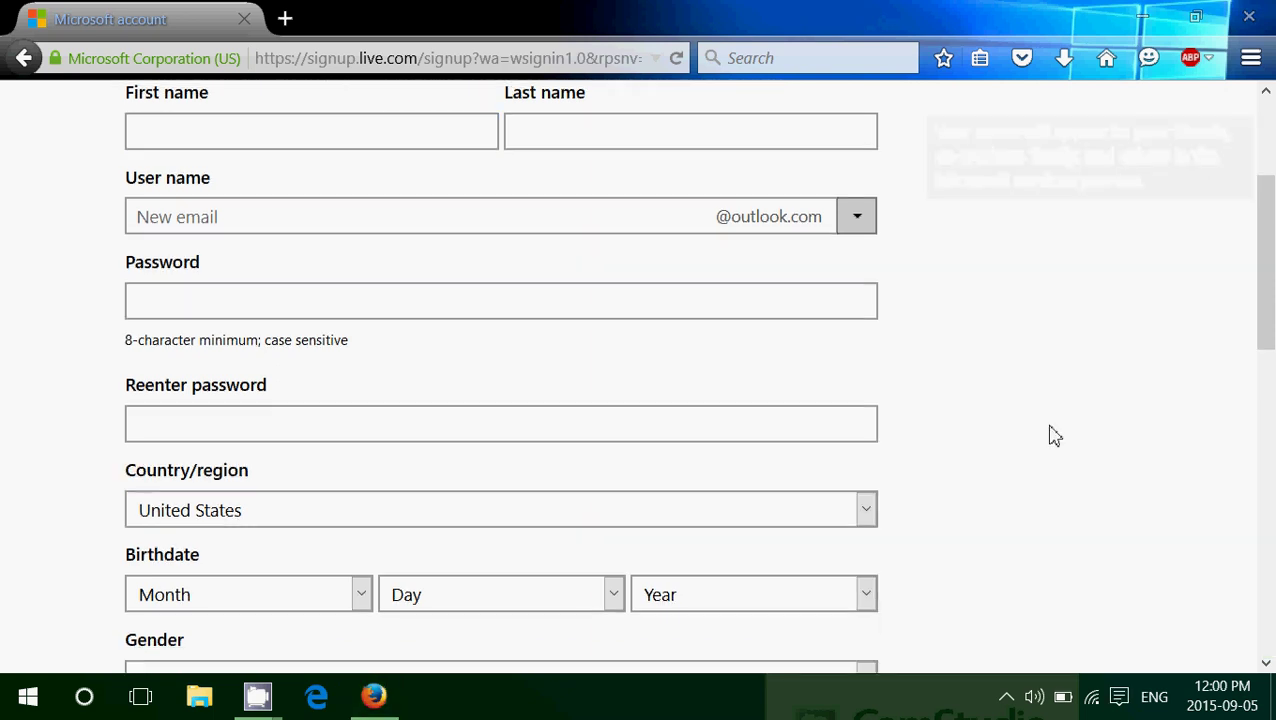
scroll(1055, 436, "up", 2)
scroll(1055, 436, "up", 1)
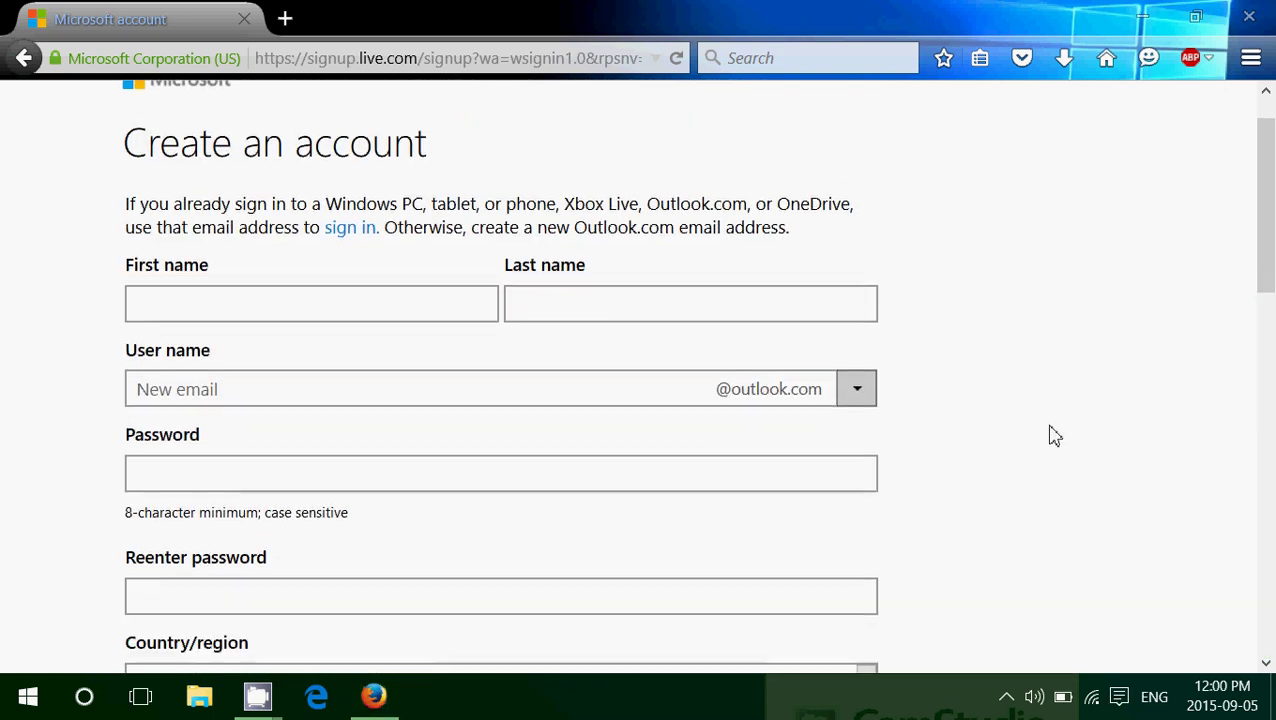
scroll(1055, 436, "down", 6)
scroll(1055, 436, "down", 1)
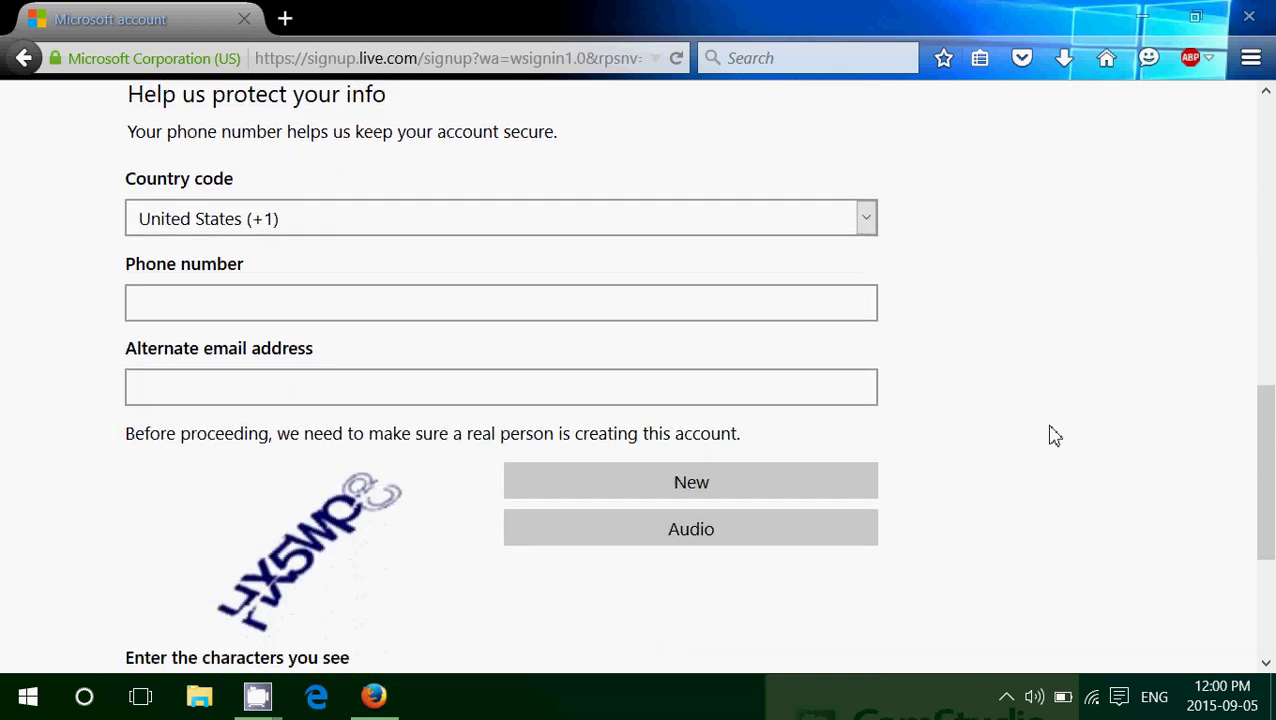
scroll(1055, 436, "up", 8)
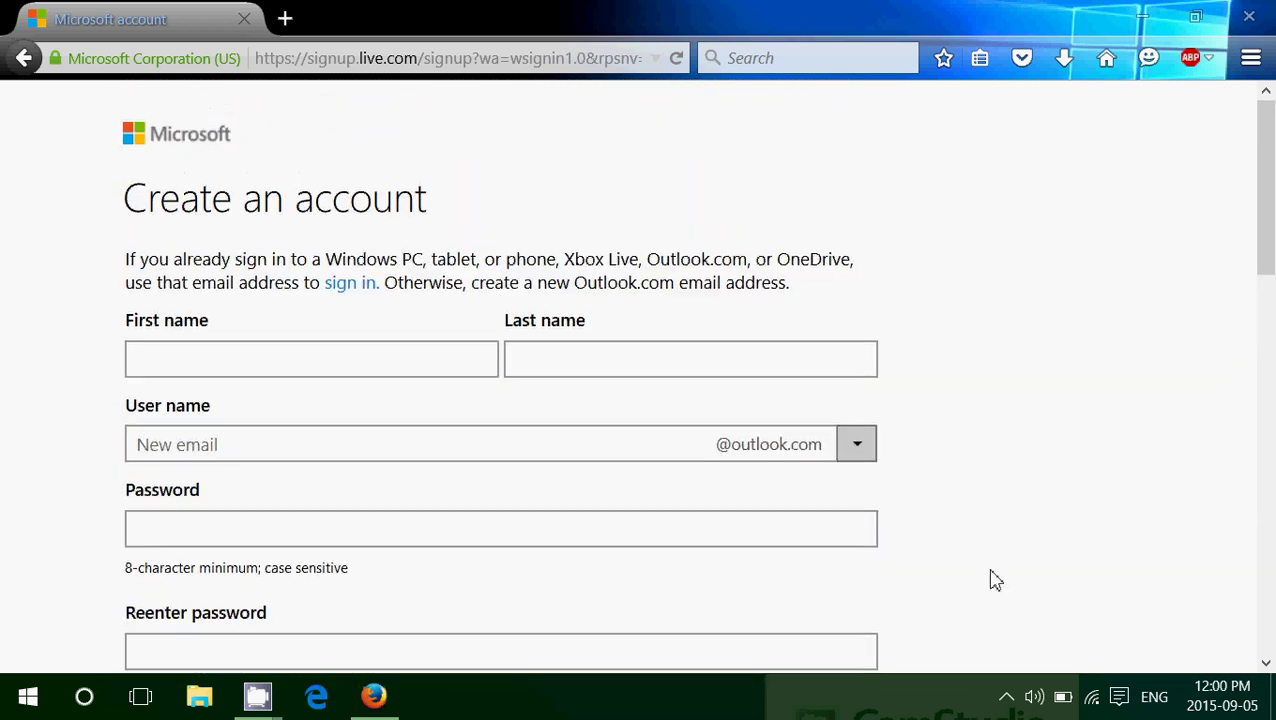
scroll(993, 580, "down", 1)
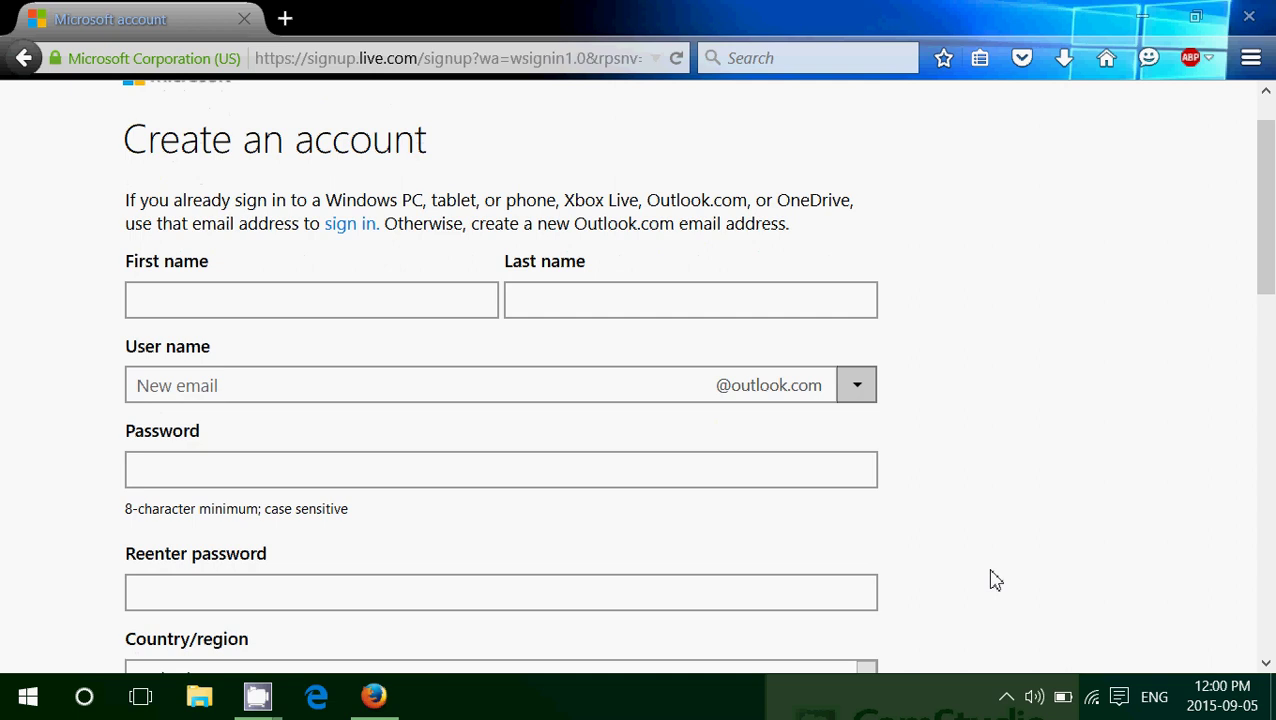
scroll(995, 580, "down", 9)
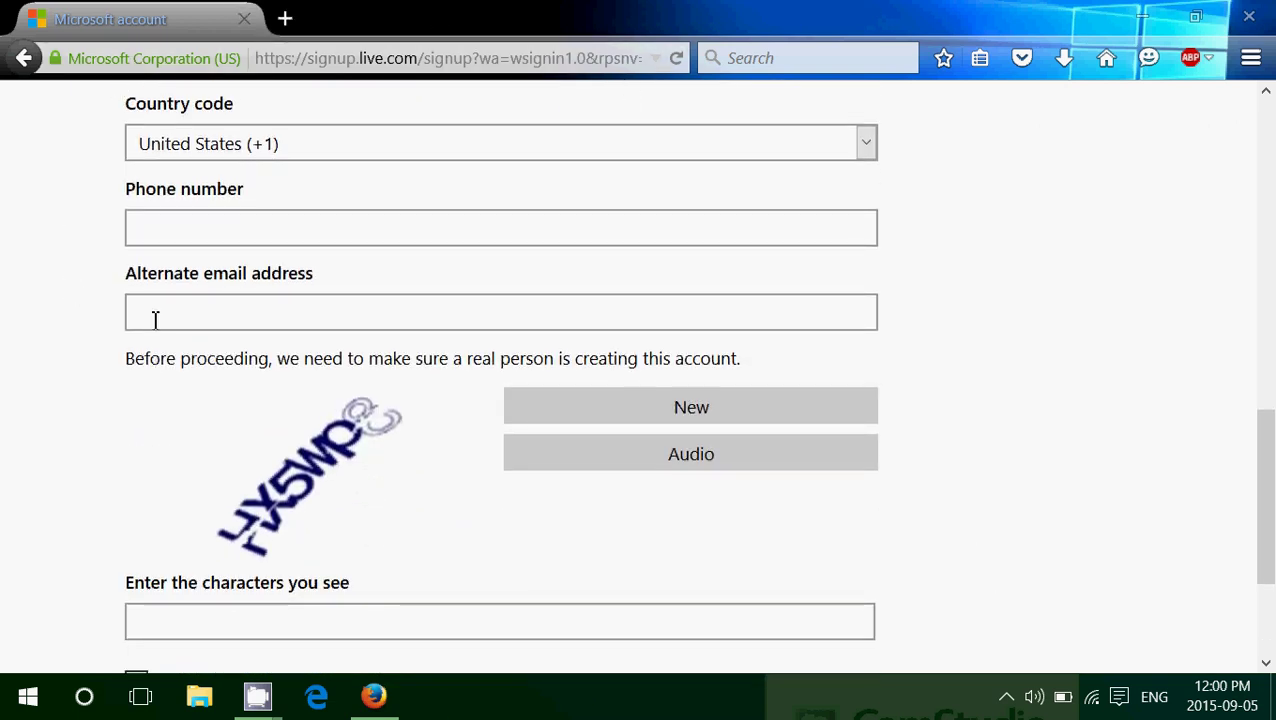
left_click(171, 228)
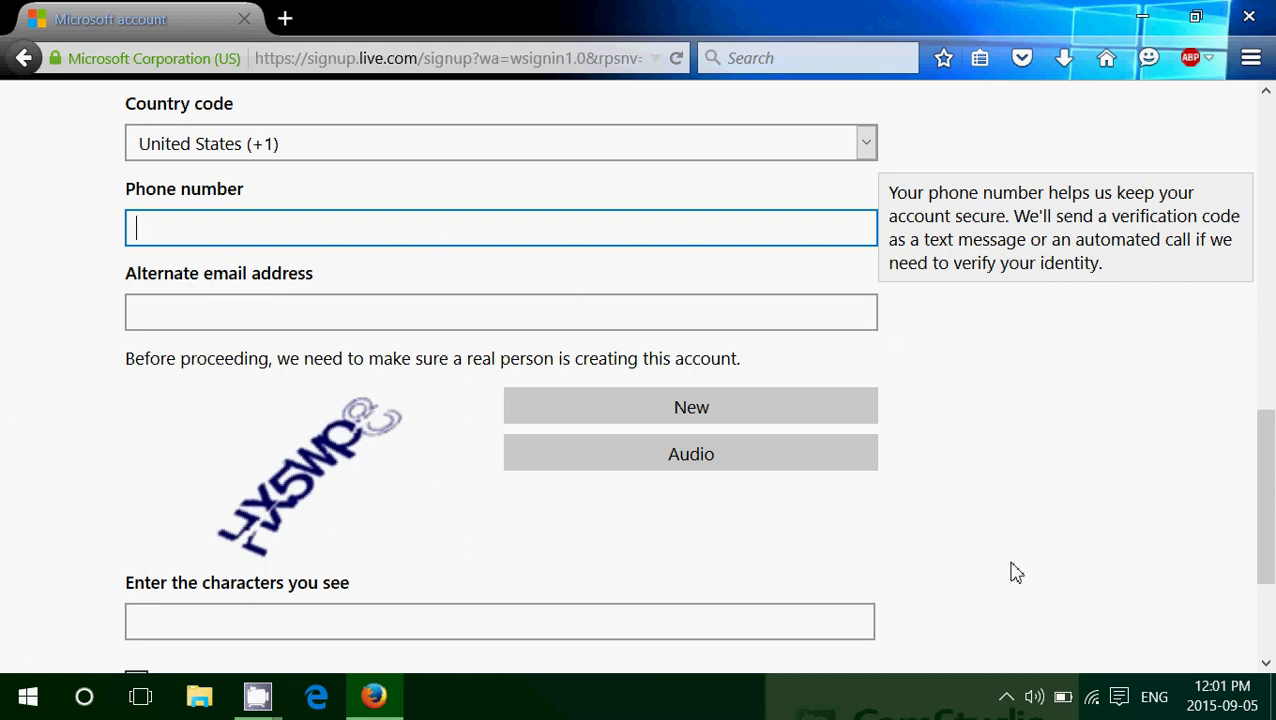
scroll(1015, 572, "down", 2)
scroll(1015, 572, "up", 10)
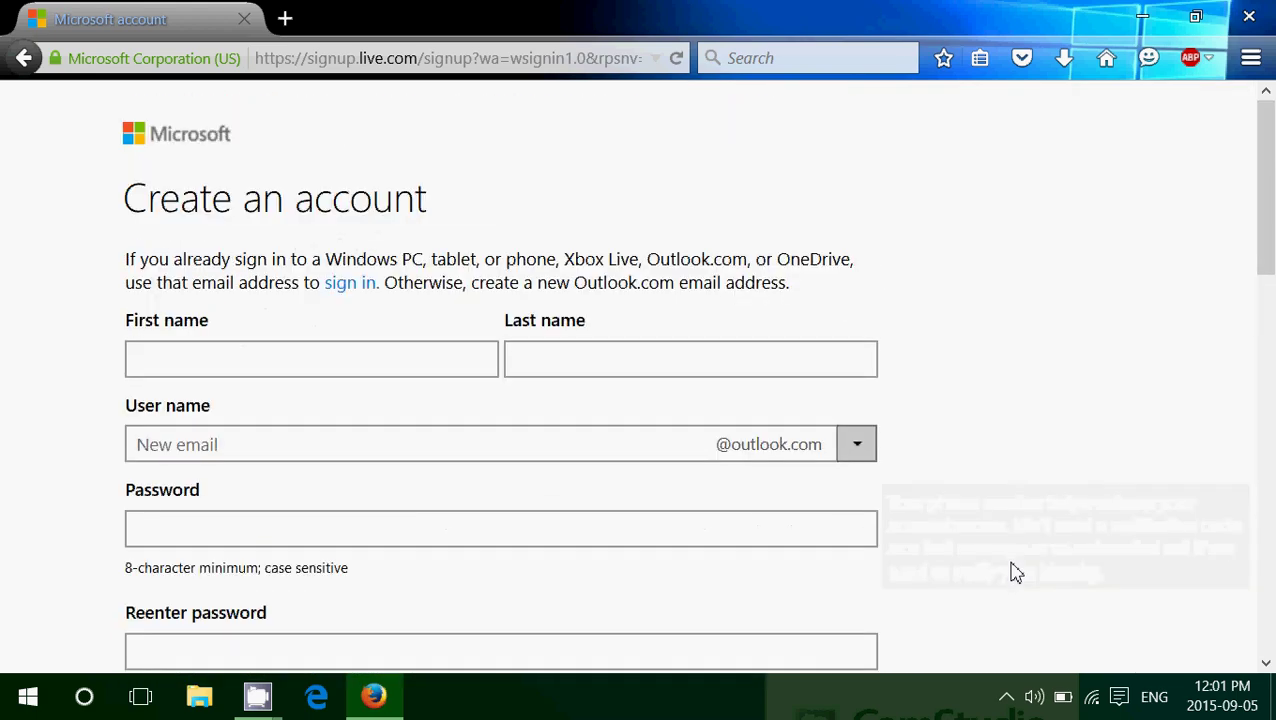
scroll(686, 347, "down", 3)
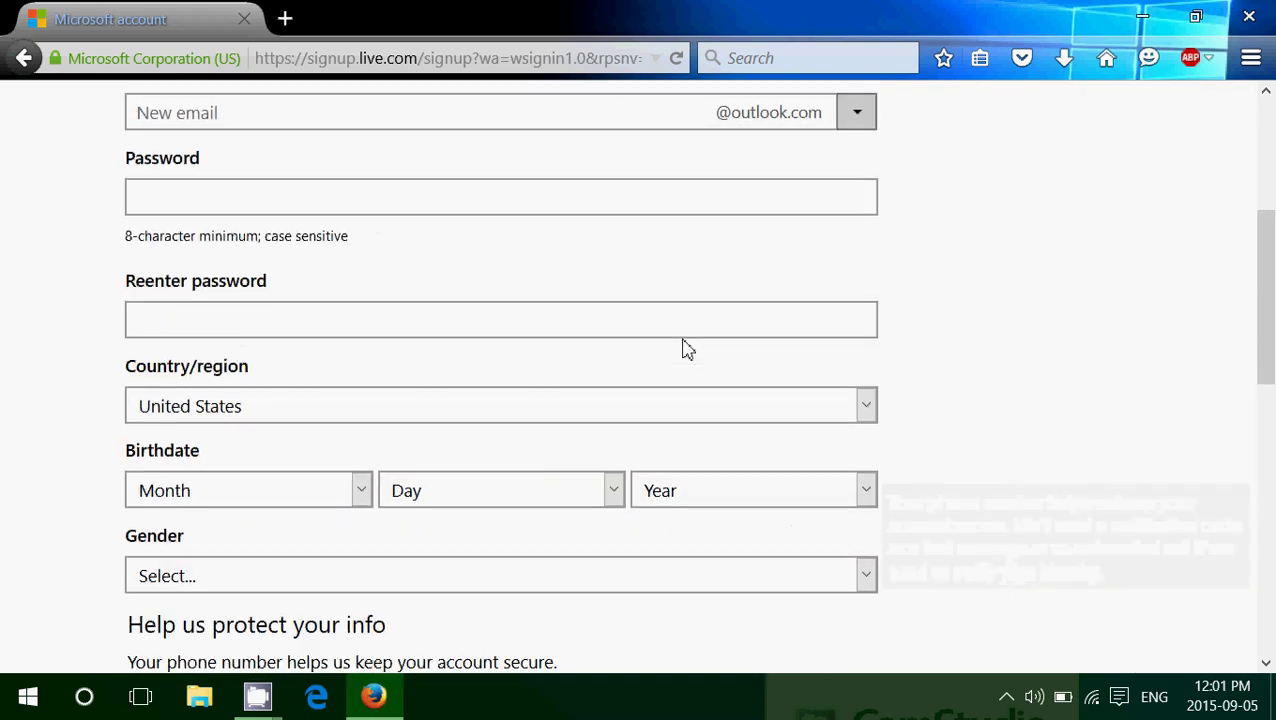
scroll(686, 347, "down", 5)
scroll(686, 347, "down", 3)
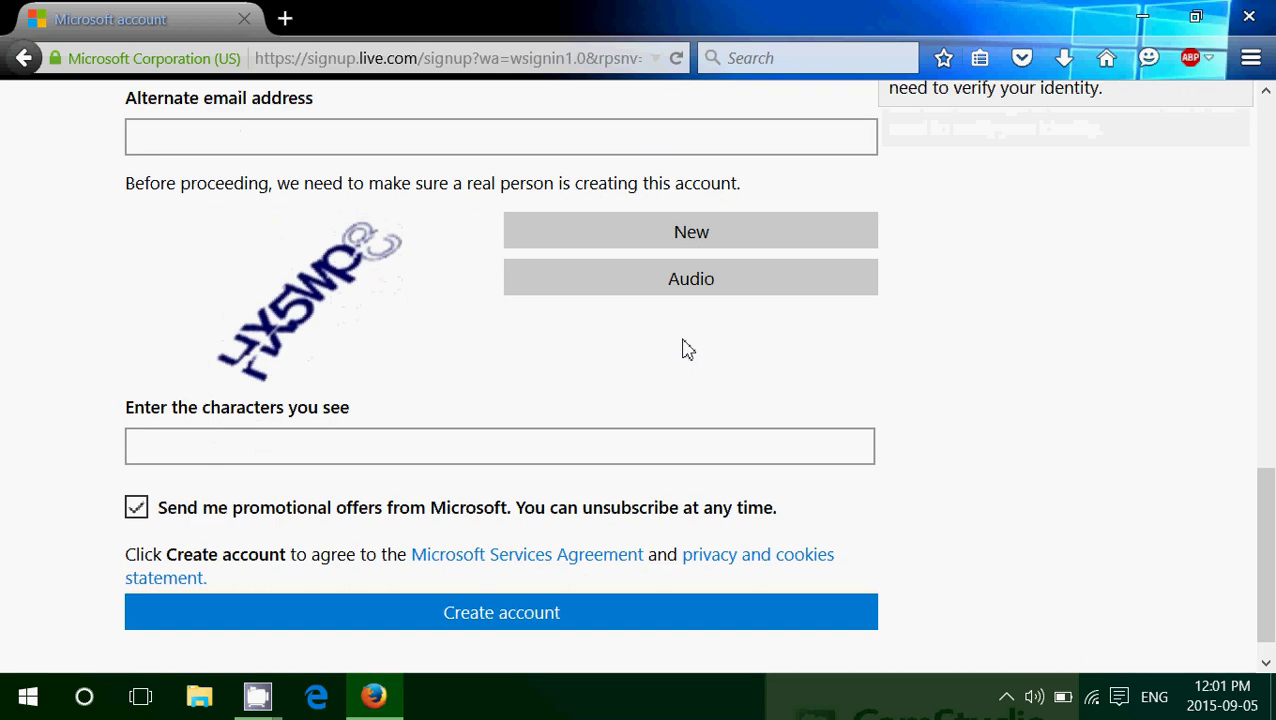
scroll(686, 348, "up", 11)
scroll(686, 348, "down", 12)
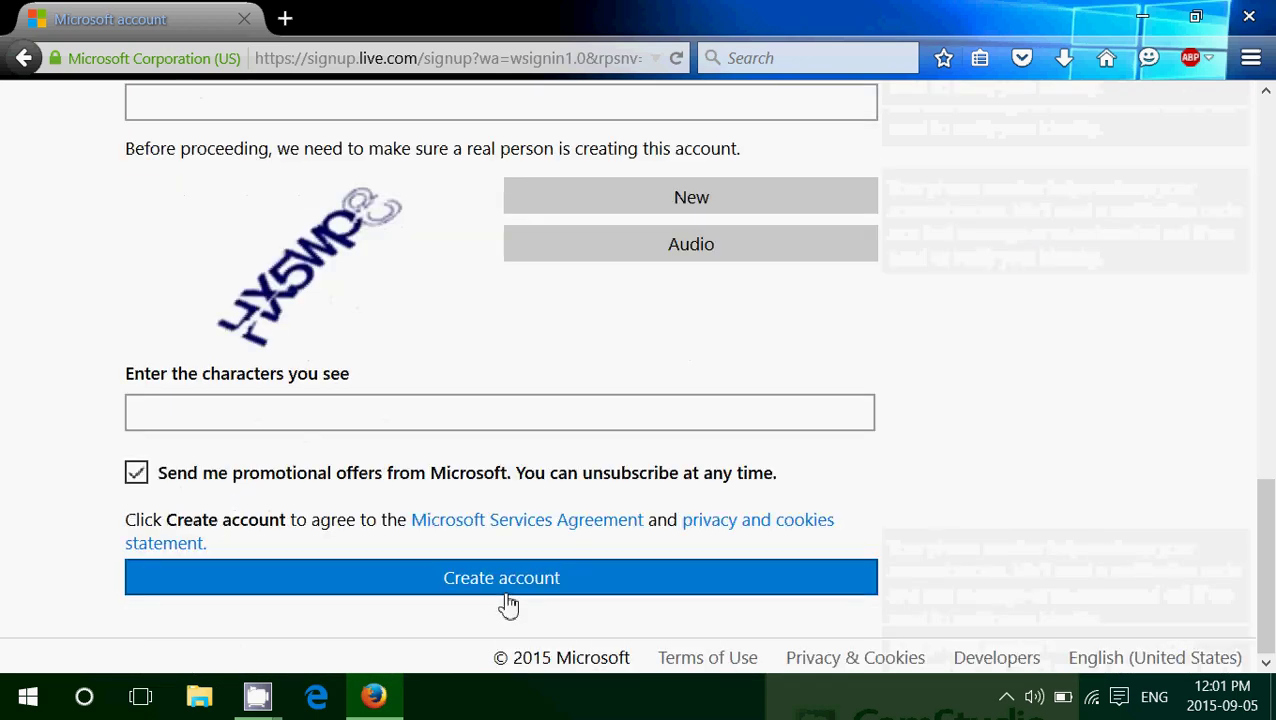
scroll(945, 333, "up", 11)
scroll(945, 333, "down", 2)
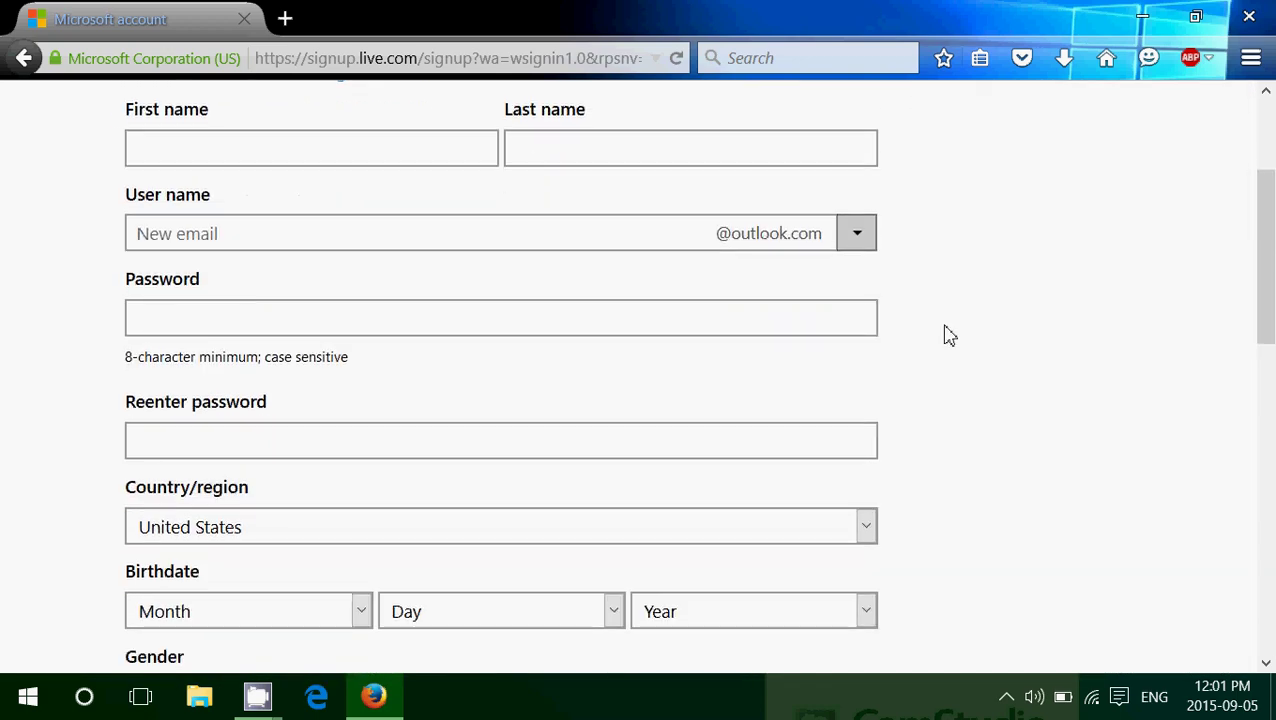
Step: Focus the User name (New email) field to show its help box about creating a new inbox
left_click(424, 236)
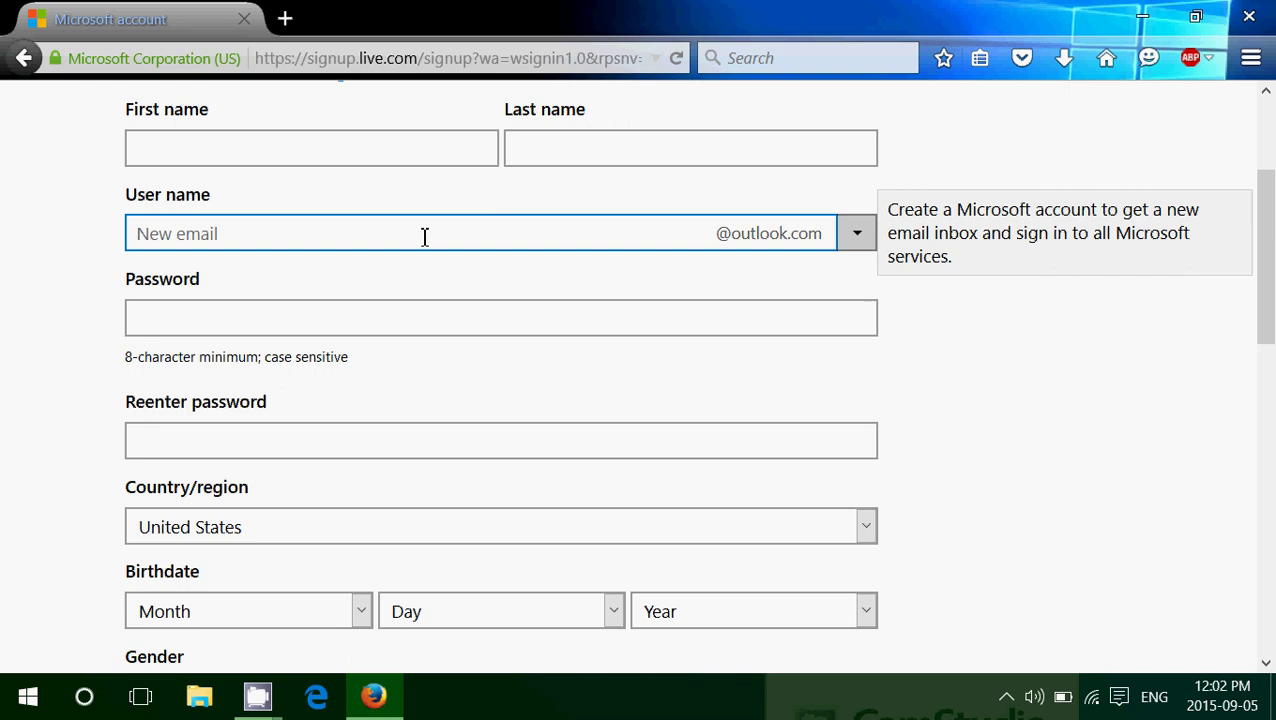
scroll(424, 237, "down", 3)
scroll(424, 237, "down", 1)
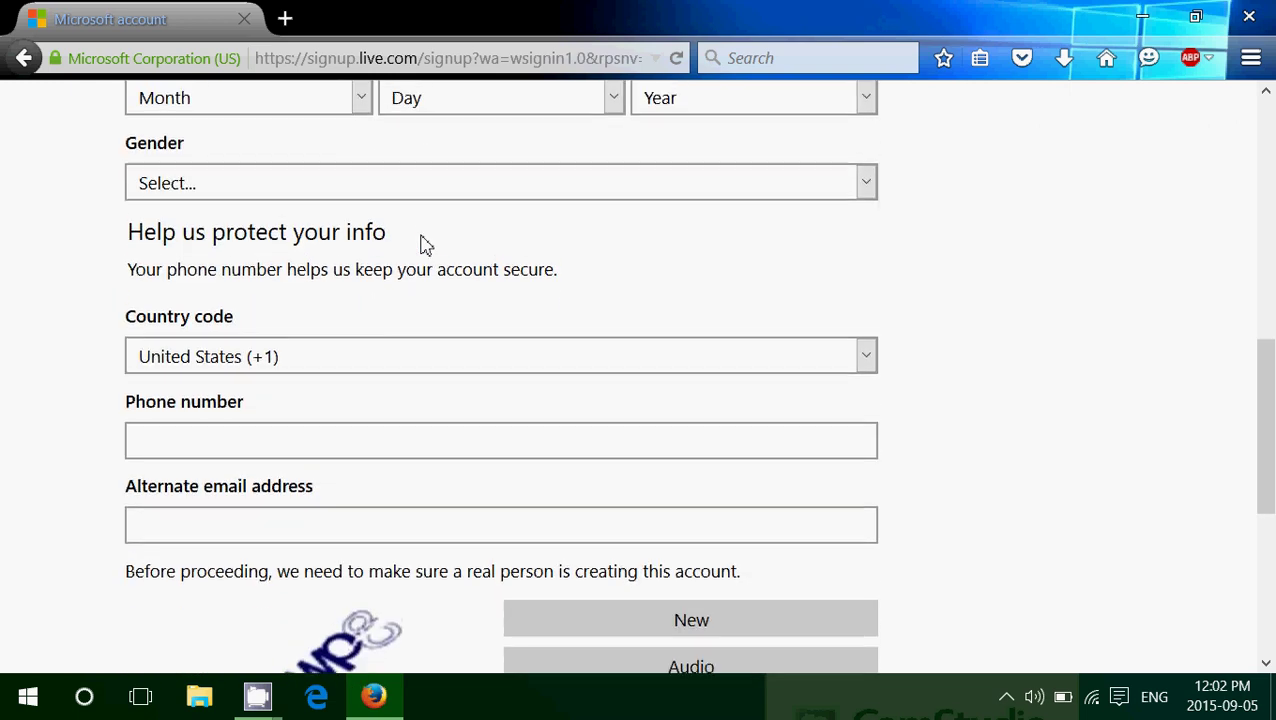
scroll(421, 242, "up", 5)
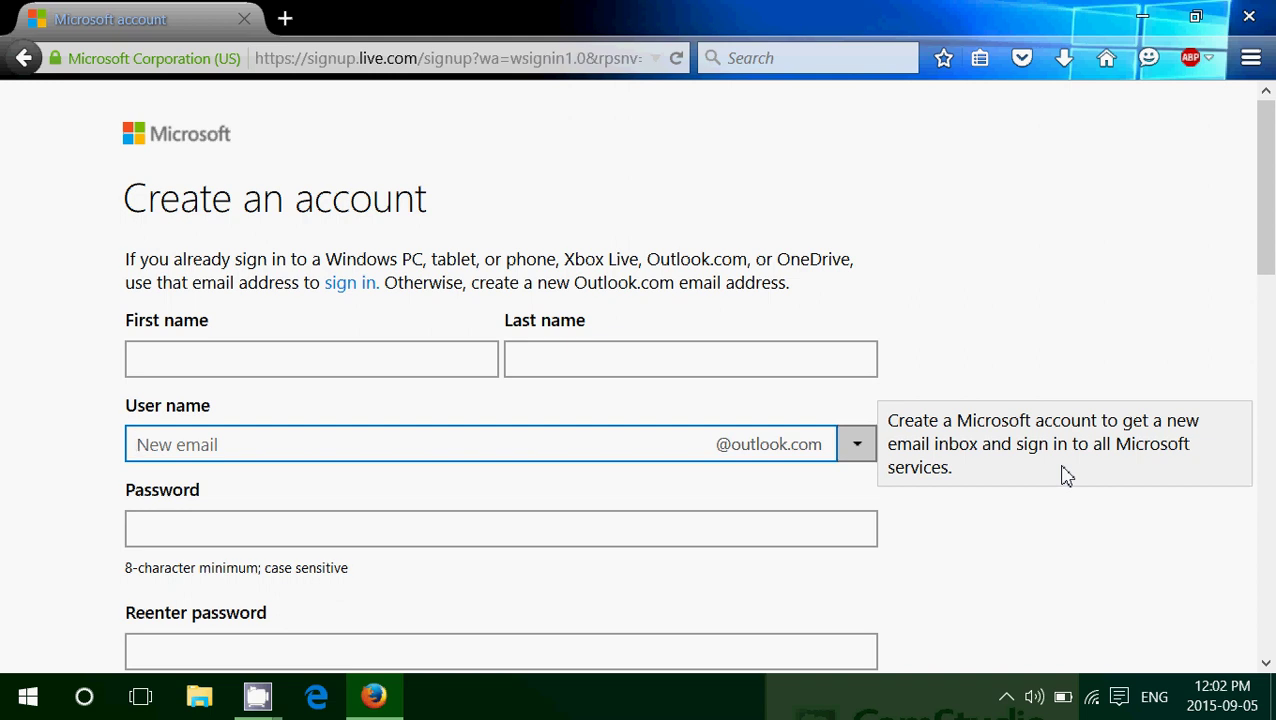
scroll(1066, 476, "down", 15)
scroll(1066, 476, "up", 15)
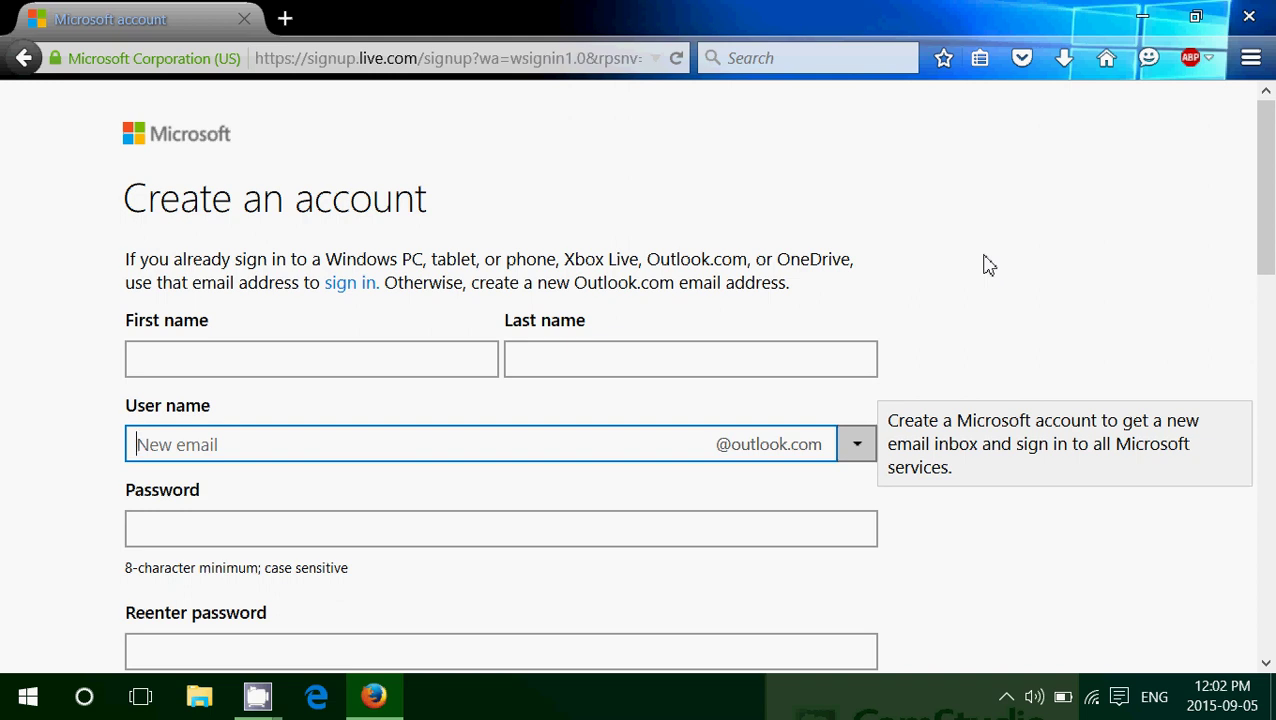
Step: Close the Firefox window, abandoning the unfilled sign-up form
left_click(1252, 22)
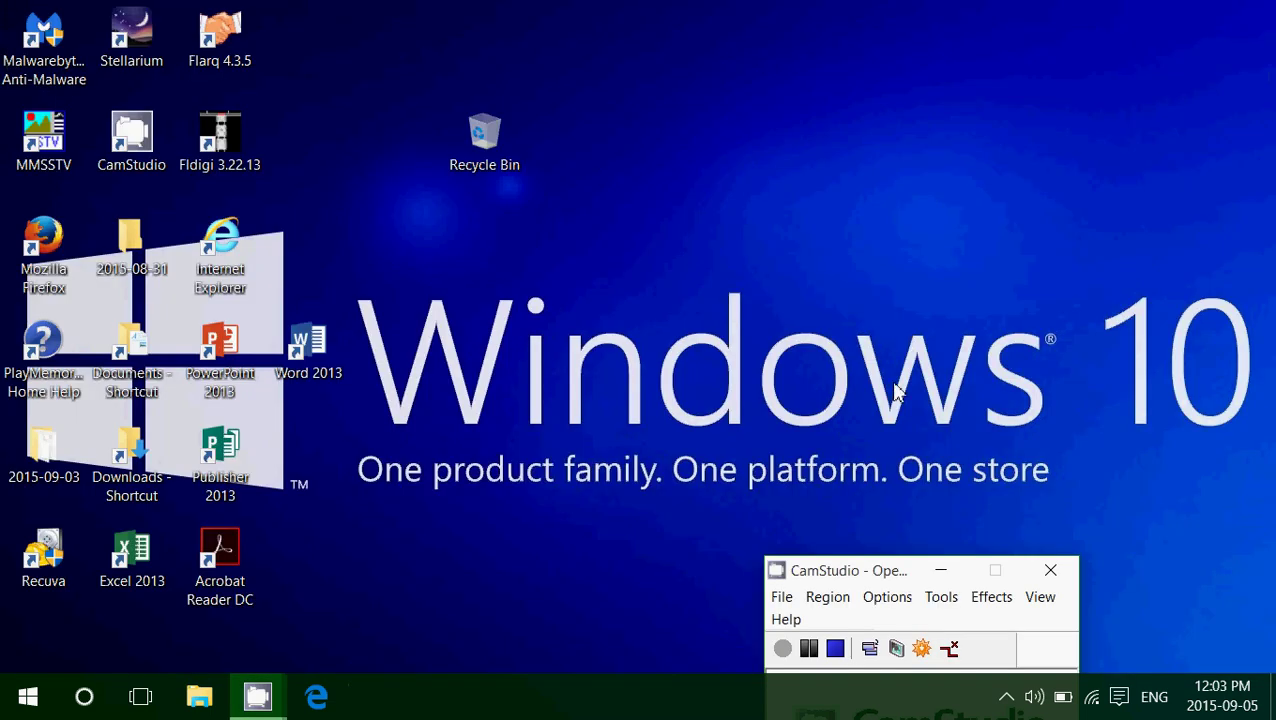